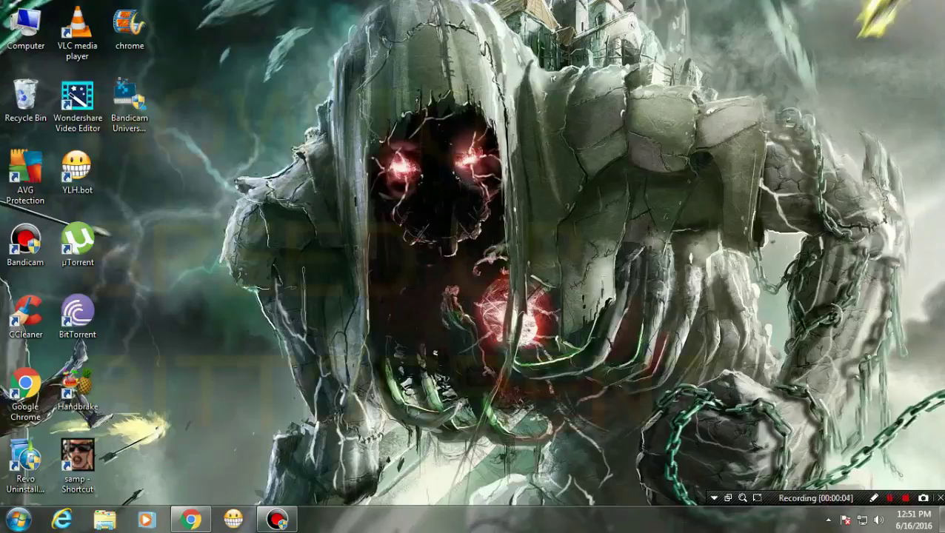
{"action": "right_click", "coordinate": [424, 215]}
{"action": "left_click", "coordinate": [460, 253]}
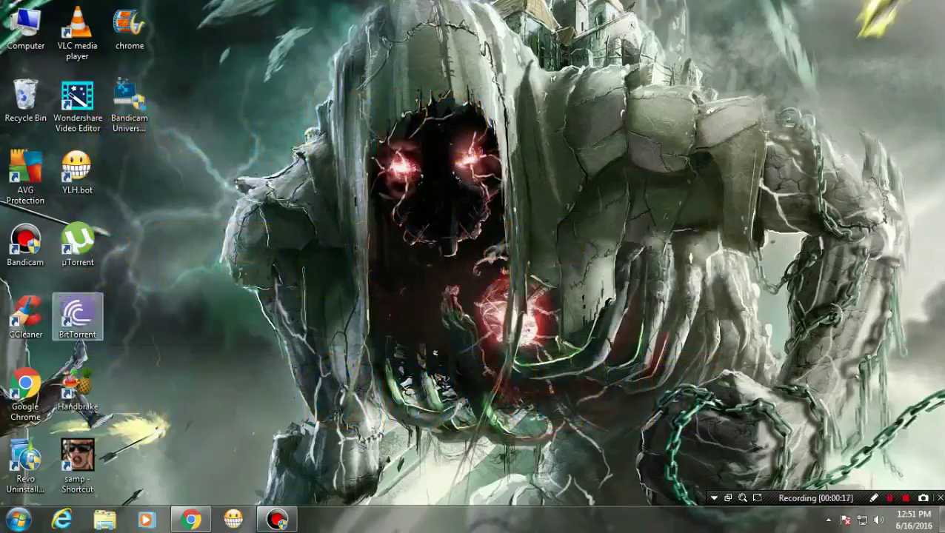
Step: Switch to Chrome and view the Speedtest connection results
{"action": "left_click", "coordinate": [191, 521]}
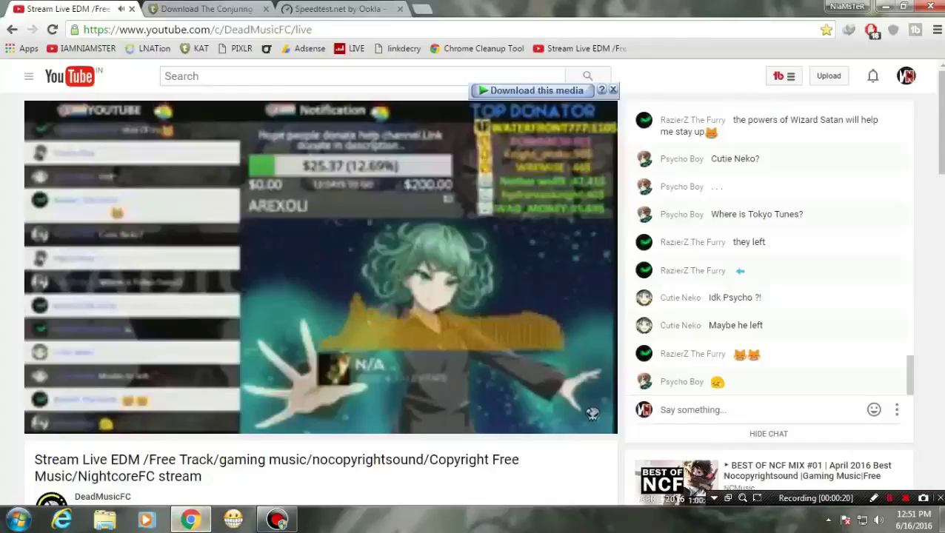
{"action": "key", "text": "ctrl+Tab"}
{"action": "key", "text": "ctrl+Tab"}
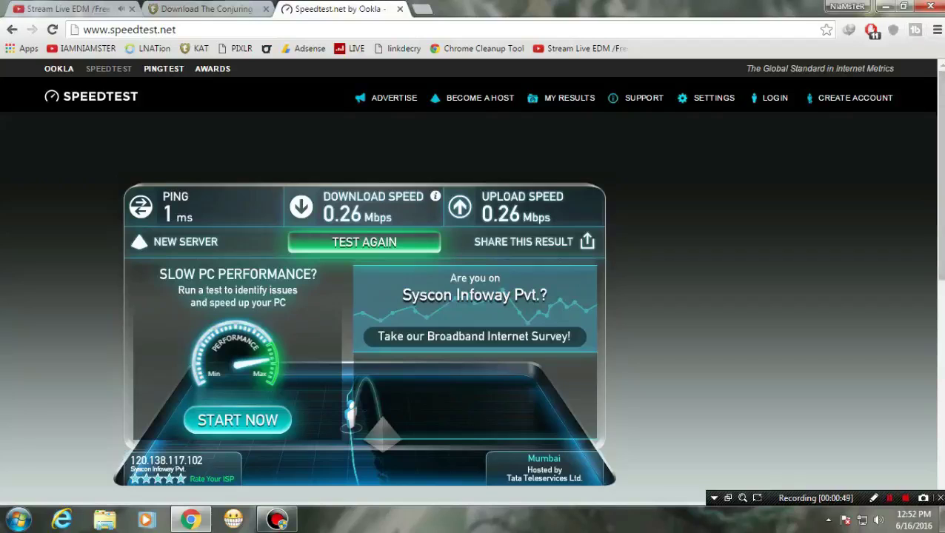
Step: Go to the torrent page for The Conjuring 2 and copy its magnet link address
{"action": "key", "text": "ctrl+Tab"}
{"action": "key", "text": "ctrl+Tab"}
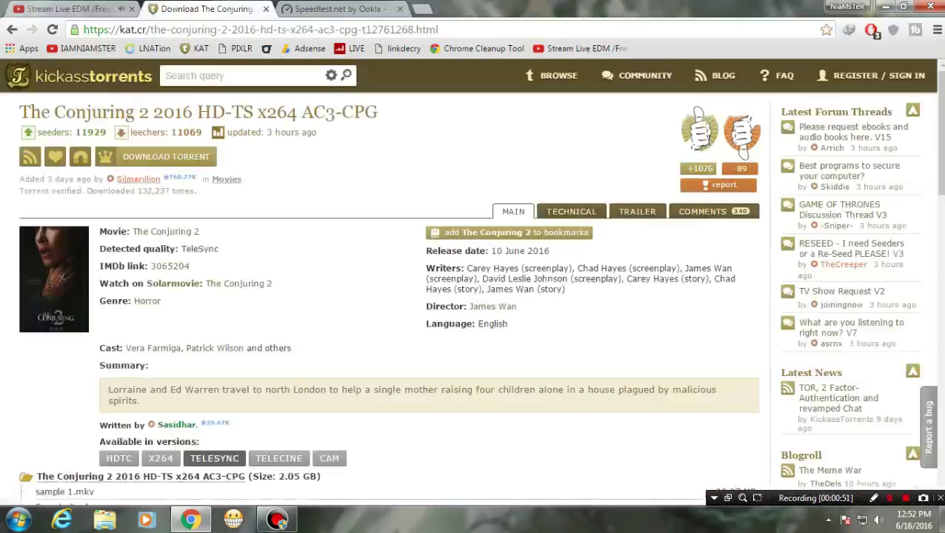
{"action": "right_click", "coordinate": [80, 154]}
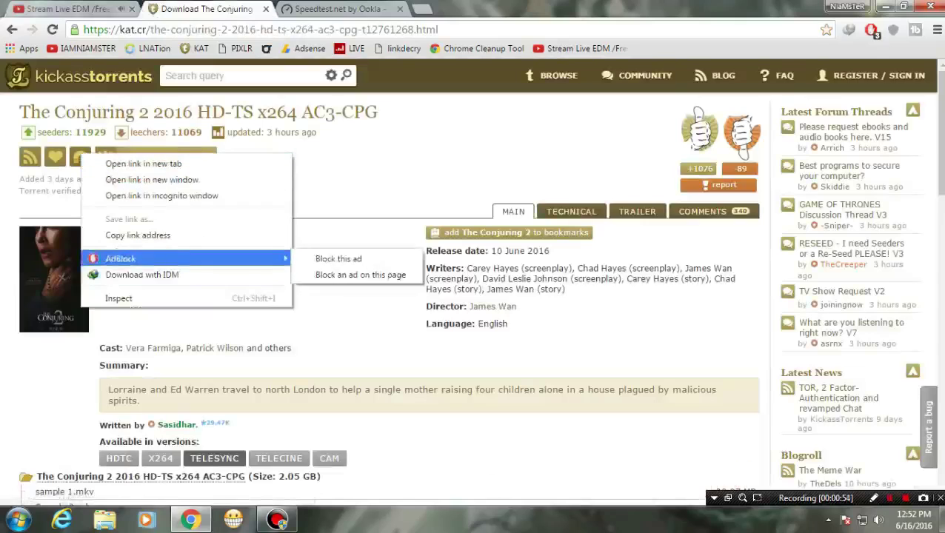
{"action": "left_click", "coordinate": [134, 234]}
Step: Open BitTorrent and force-start the stopped torrent The Conjuring 2 2016 HD-TS x264 AC3-CPG
{"action": "left_click", "coordinate": [17, 520]}
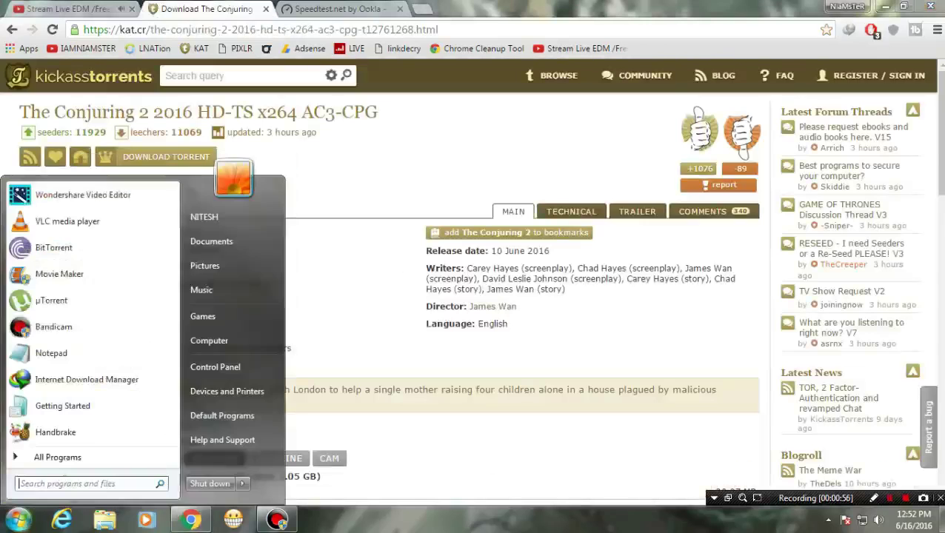
{"action": "left_click", "coordinate": [53, 247]}
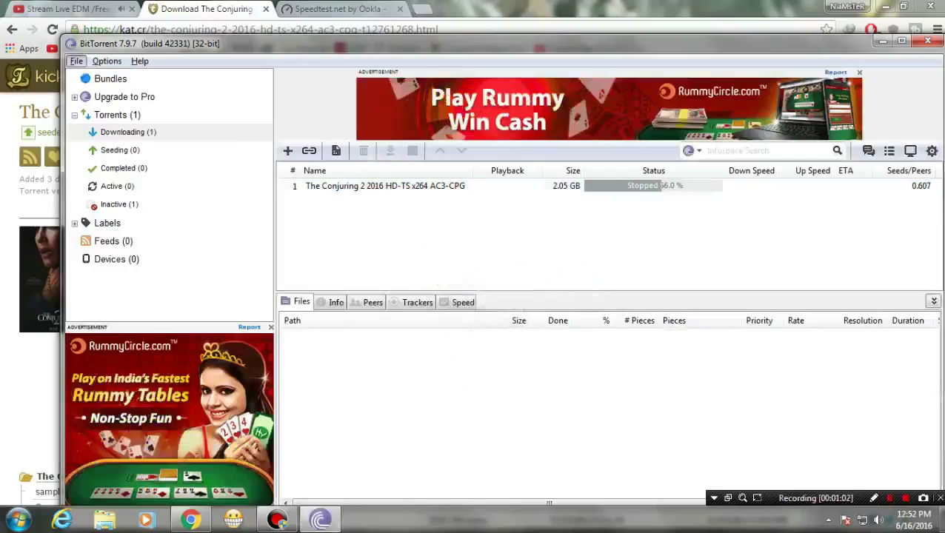
{"action": "left_click", "coordinate": [420, 186]}
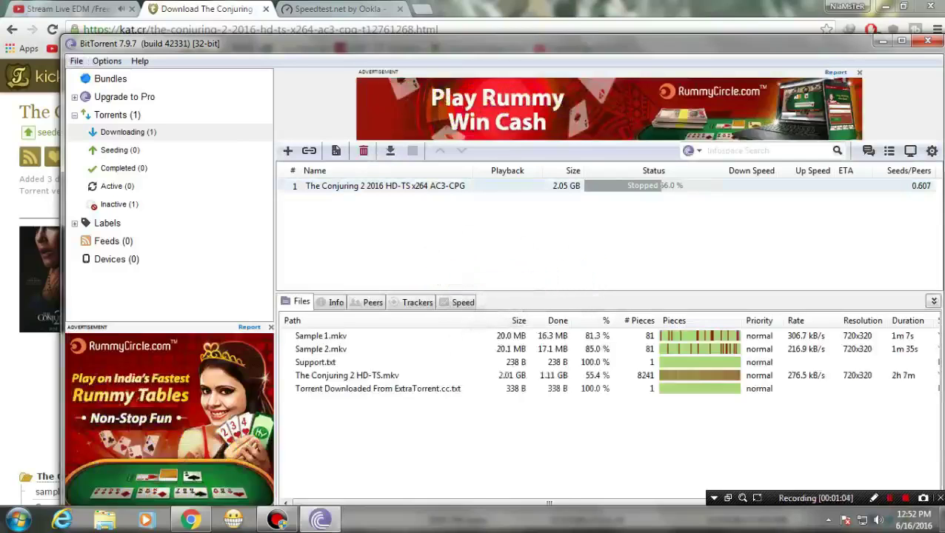
{"action": "right_click", "coordinate": [420, 185]}
{"action": "left_click", "coordinate": [463, 264]}
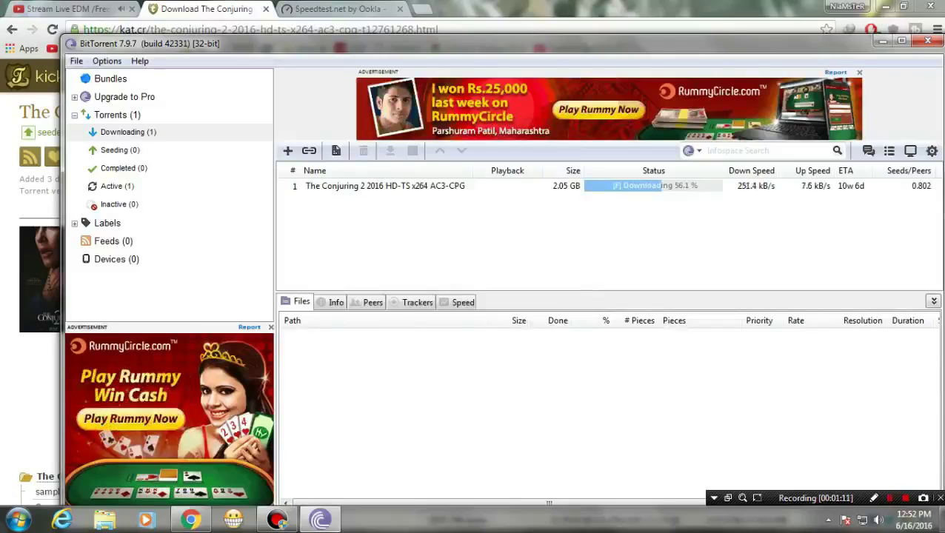
Step: Compare the torrent's download speed with the Speedtest results in Chrome and return to BitTorrent
{"action": "key", "text": "alt"}
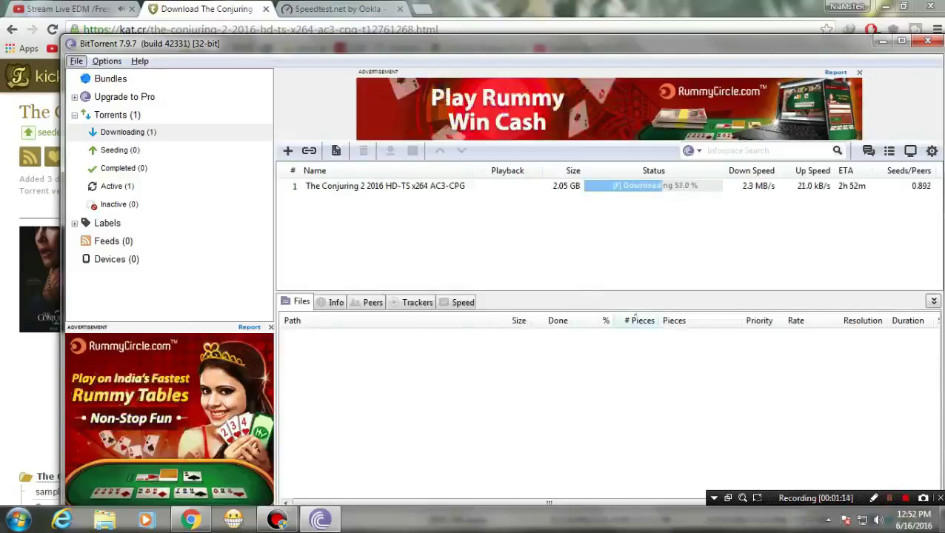
{"action": "key", "text": "alt"}
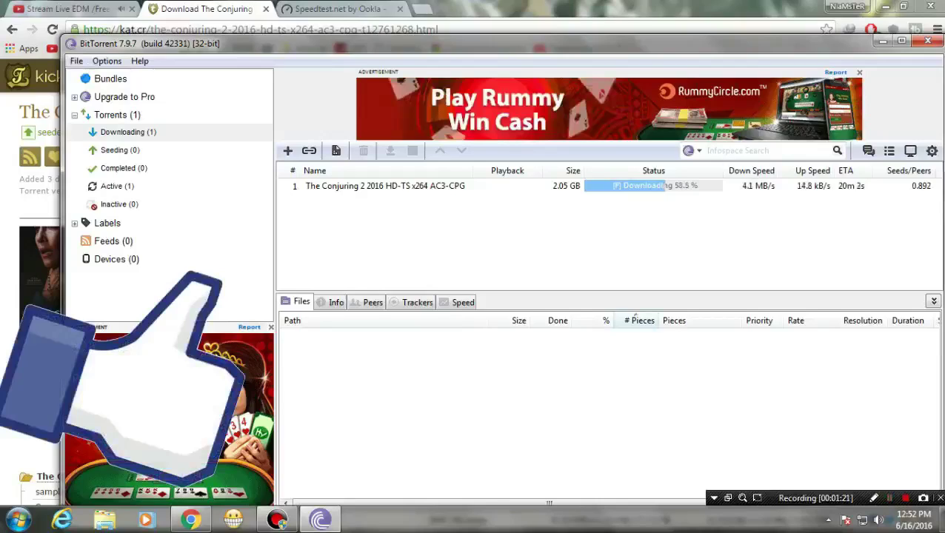
{"action": "left_click", "coordinate": [339, 9]}
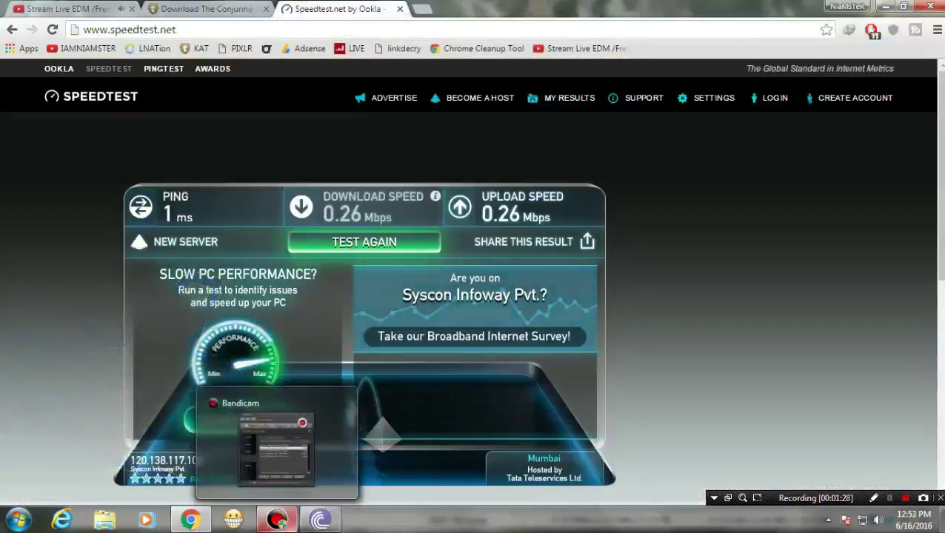
{"action": "mouse_move", "coordinate": [320, 520]}
{"action": "left_click", "coordinate": [320, 519]}
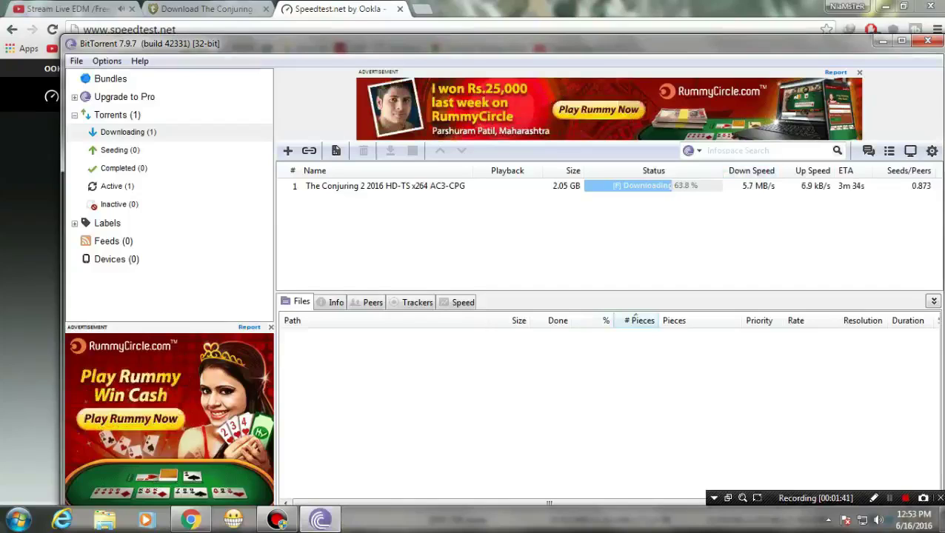
Step: Open BitTorrent's preferences at the General page
{"action": "left_click", "coordinate": [106, 61]}
{"action": "mouse_move", "coordinate": [140, 61]}
{"action": "key", "text": "Left"}
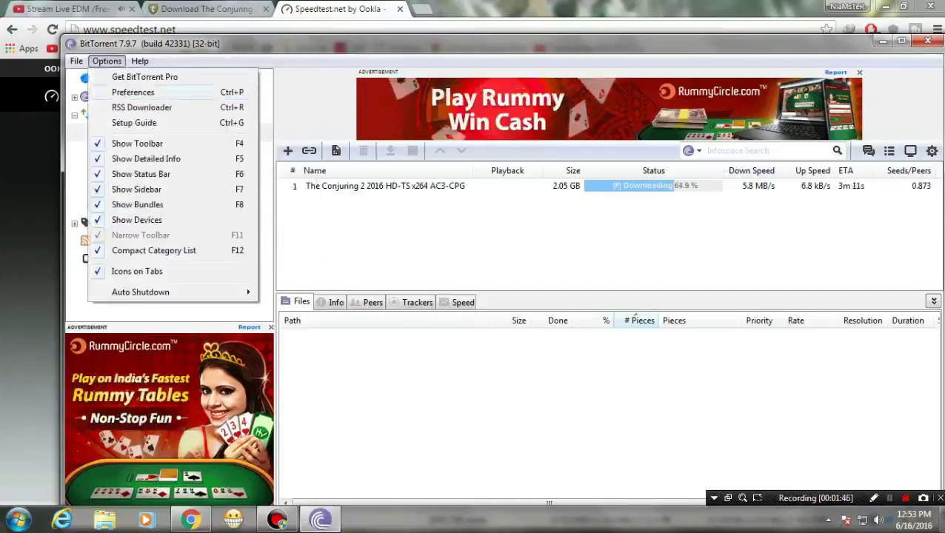
{"action": "key", "text": "Right"}
{"action": "key", "text": "Left"}
{"action": "key", "text": "Down"}
{"action": "key", "text": "Down"}
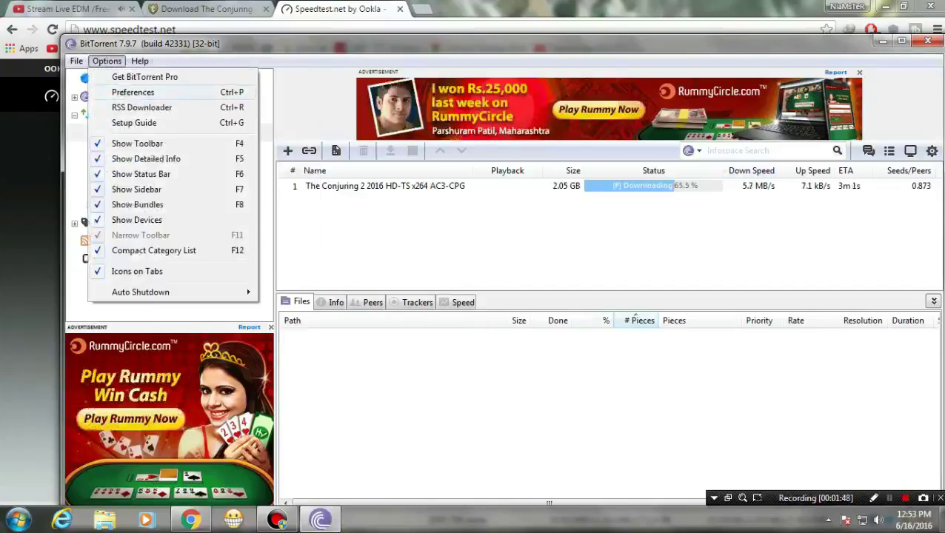
{"action": "key", "text": "Return"}
{"action": "key", "text": "Home"}
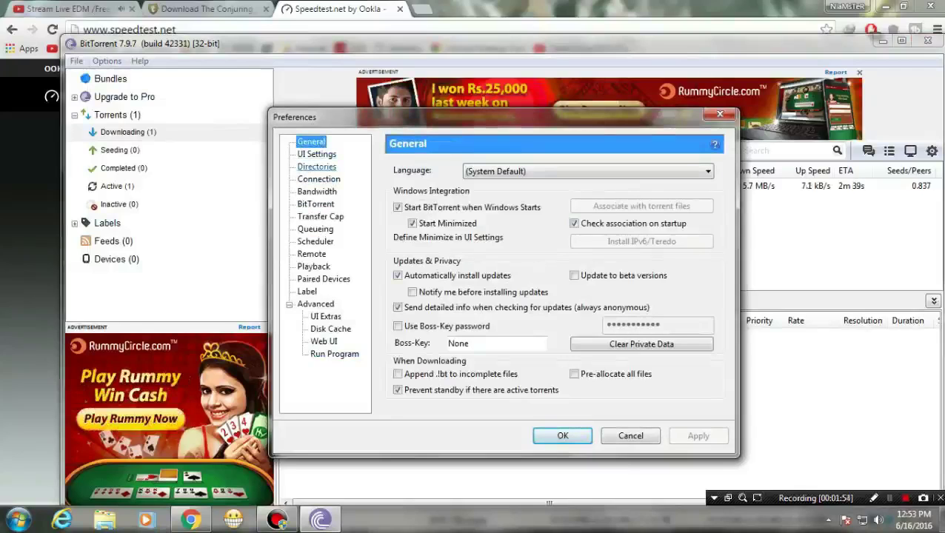
Step: Examine the Connection port settings and the Bandwidth limits for connected peers and upload slots per torrent
{"action": "left_click", "coordinate": [318, 180]}
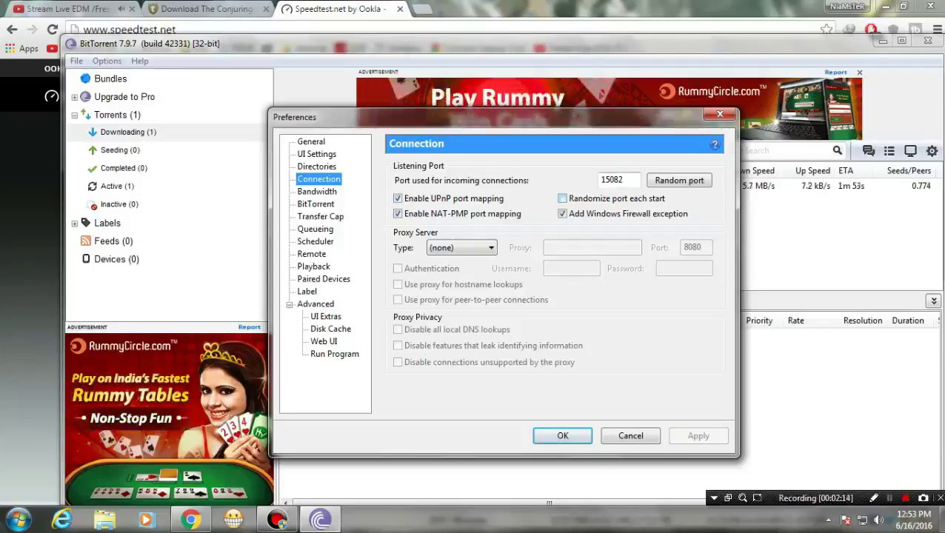
{"action": "left_click", "coordinate": [317, 191]}
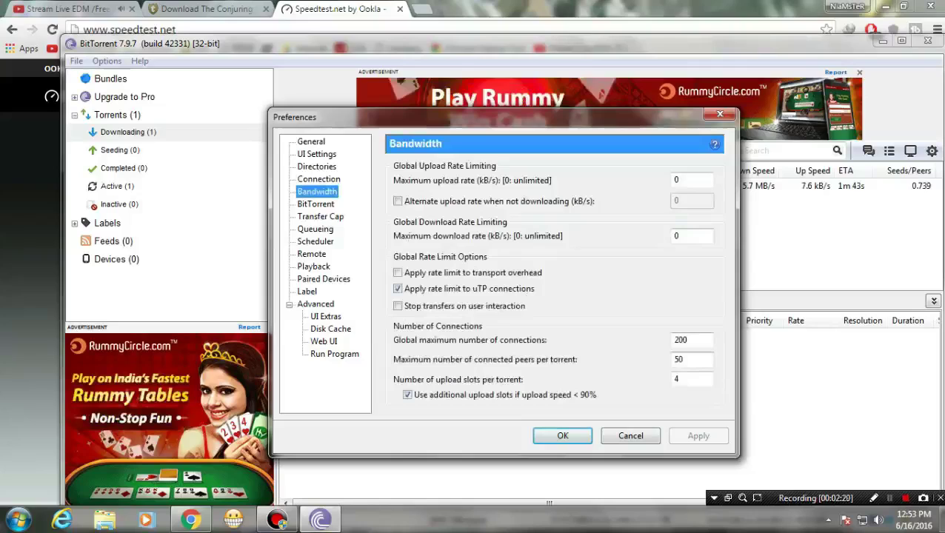
{"action": "double_click", "coordinate": [679, 360]}
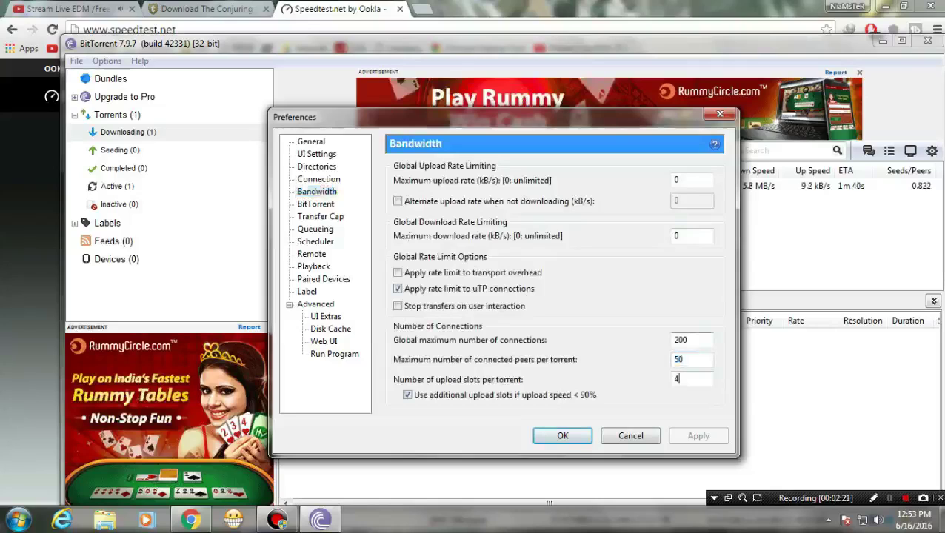
{"action": "double_click", "coordinate": [677, 379]}
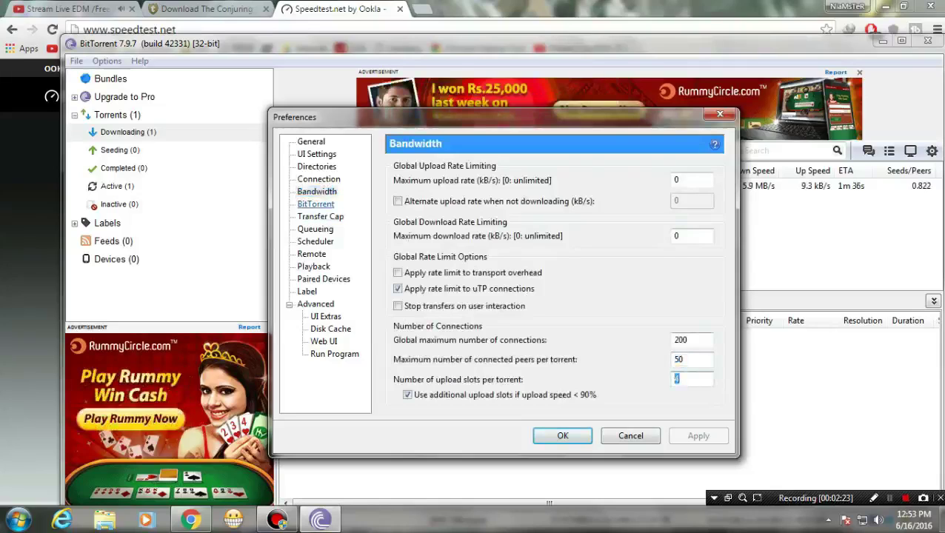
Step: Look through the remaining preference pages, including Transfer Cap, Scheduler and Playback, and open the Advanced options
{"action": "left_click", "coordinate": [317, 205]}
{"action": "left_click", "coordinate": [320, 217]}
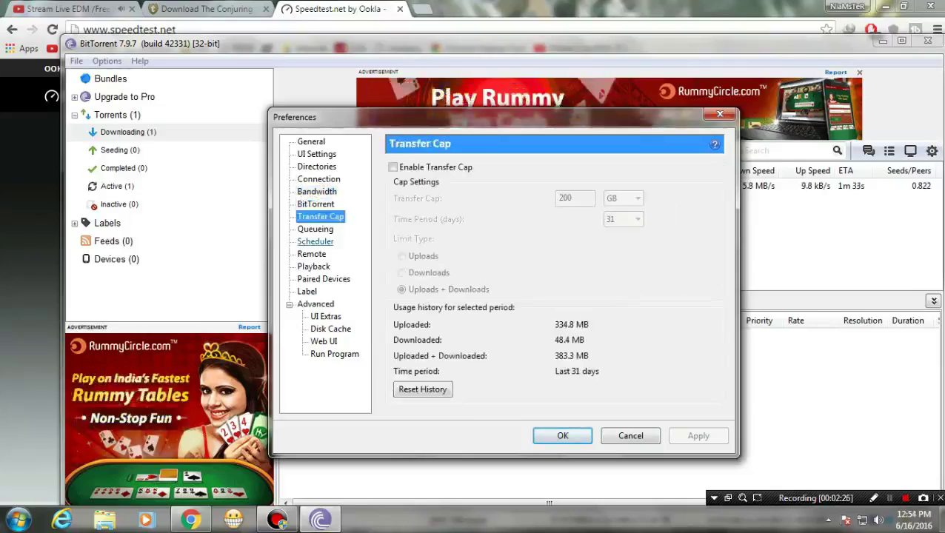
{"action": "left_click", "coordinate": [316, 241]}
{"action": "left_click", "coordinate": [311, 254]}
{"action": "left_click", "coordinate": [313, 267]}
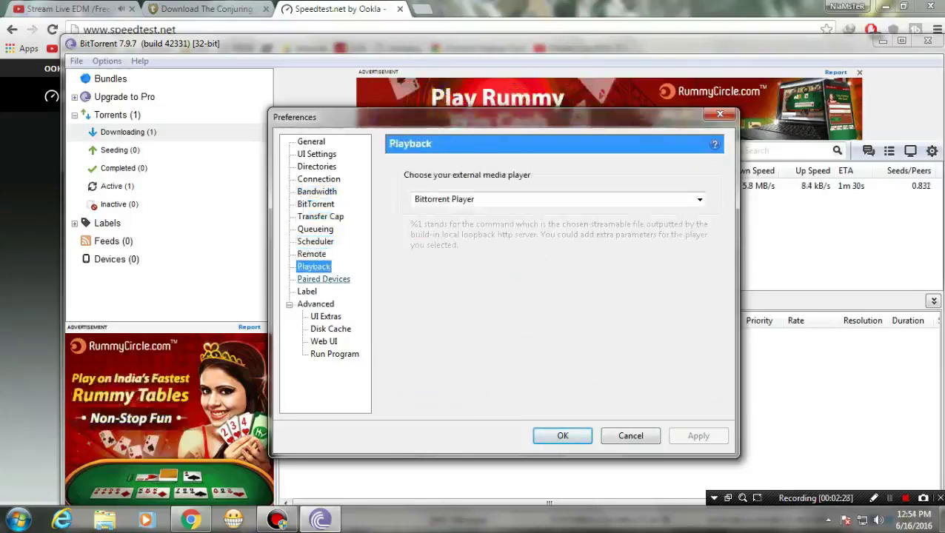
{"action": "left_click", "coordinate": [307, 292]}
{"action": "left_click", "coordinate": [323, 279]}
{"action": "left_click", "coordinate": [316, 304]}
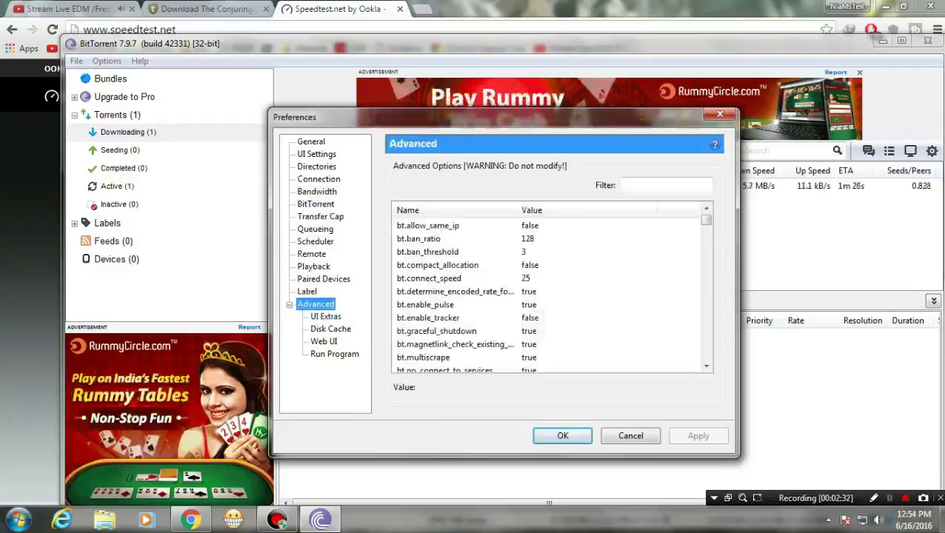
Step: Examine the bt entries in the Advanced options list, including the values of bt.ban_ratio and bt.snd_max_sockbuf
{"action": "left_click", "coordinate": [527, 238]}
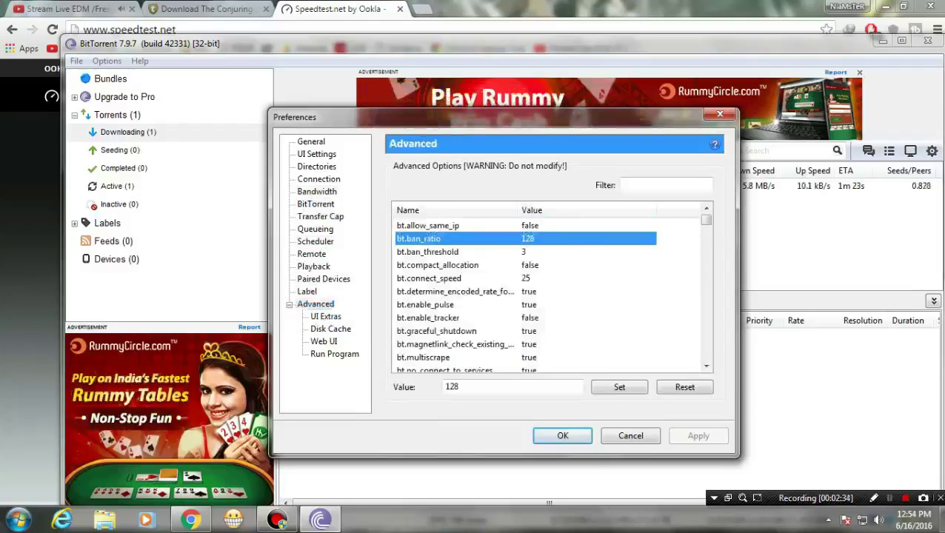
{"action": "scroll", "coordinate": [546, 290], "scroll_direction": "down", "scroll_amount": 2}
{"action": "scroll", "coordinate": [547, 291], "scroll_direction": "up", "scroll_amount": 2}
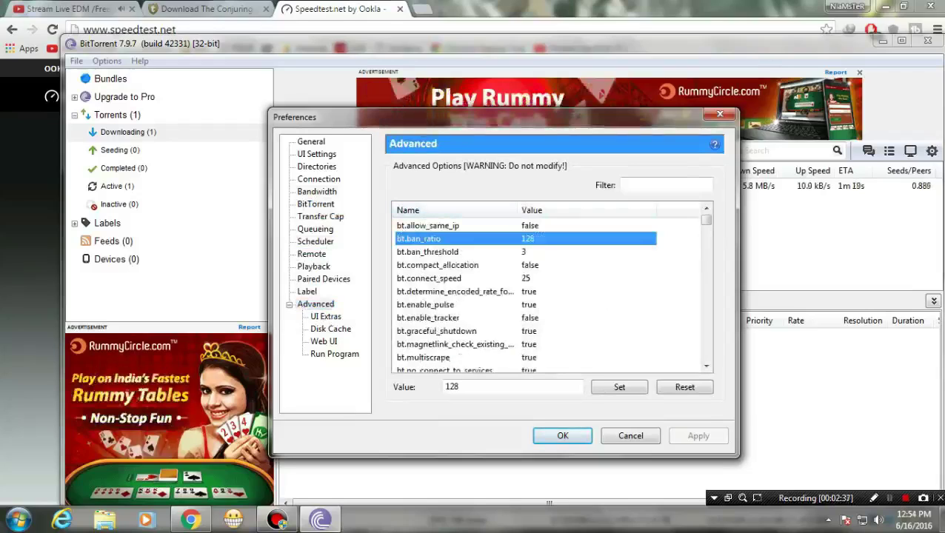
{"action": "scroll", "coordinate": [527, 239], "scroll_direction": "down", "scroll_amount": 2}
{"action": "scroll", "coordinate": [527, 239], "scroll_direction": "down", "scroll_amount": 3}
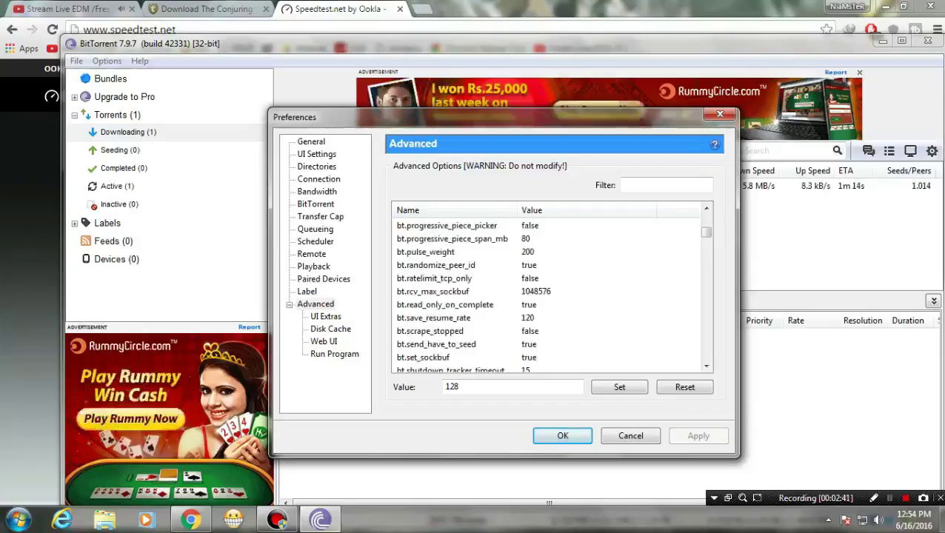
{"action": "scroll", "coordinate": [527, 239], "scroll_direction": "down", "scroll_amount": 1}
{"action": "scroll", "coordinate": [527, 238], "scroll_direction": "down", "scroll_amount": 3}
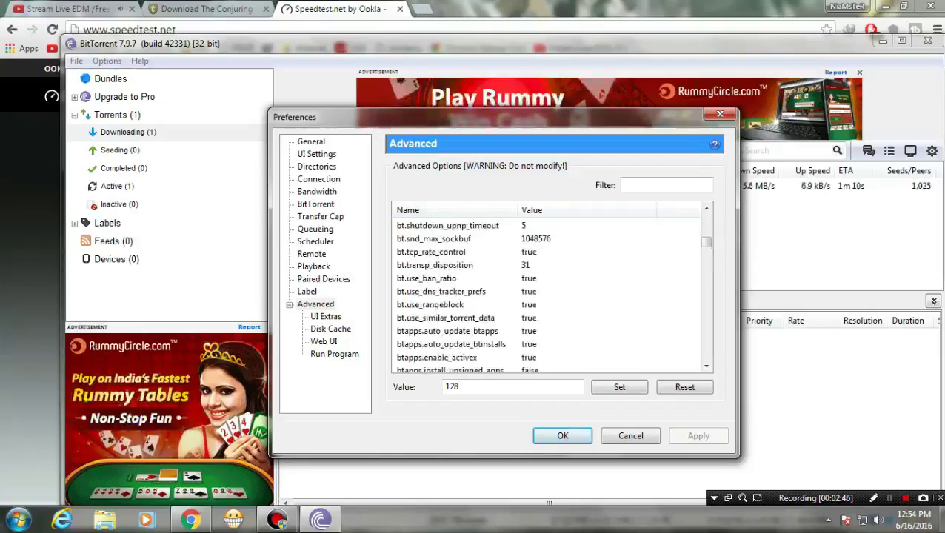
{"action": "left_click", "coordinate": [453, 239]}
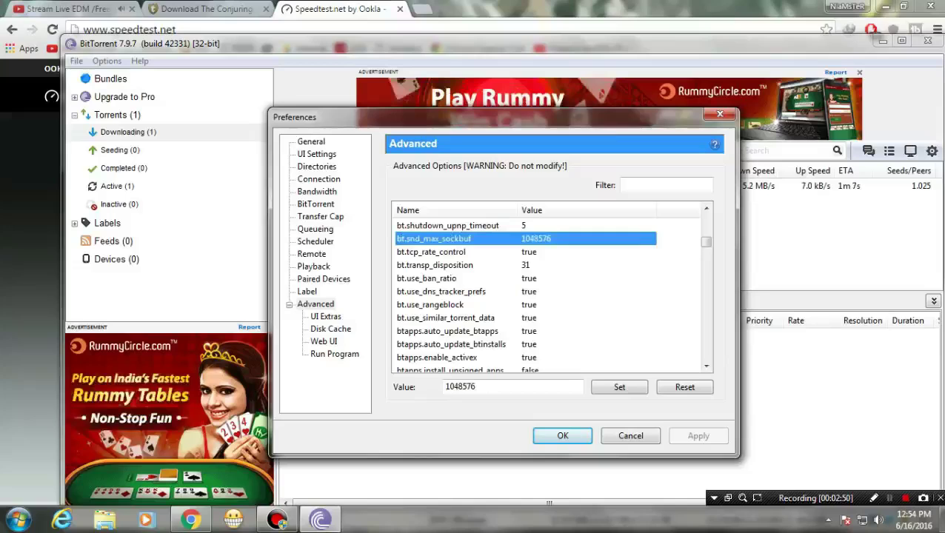
{"action": "scroll", "coordinate": [706, 366], "scroll_direction": "down", "scroll_amount": 2}
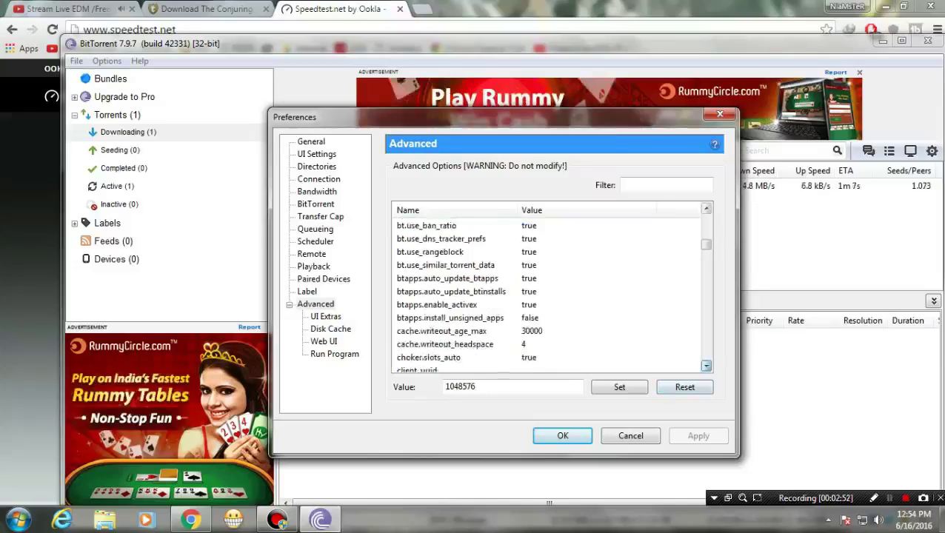
Step: Look through the rest of the Advanced options and examine peer.disconnect_inactive_interval, widening the Name column to show its full name
{"action": "scroll", "coordinate": [705, 366], "scroll_direction": "down", "scroll_amount": 5}
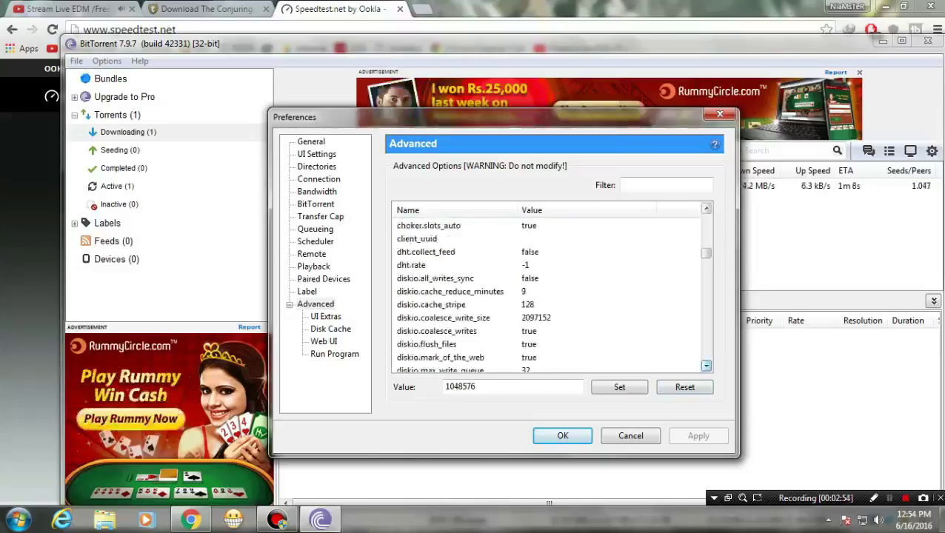
{"action": "scroll", "coordinate": [706, 365], "scroll_direction": "down", "scroll_amount": 3}
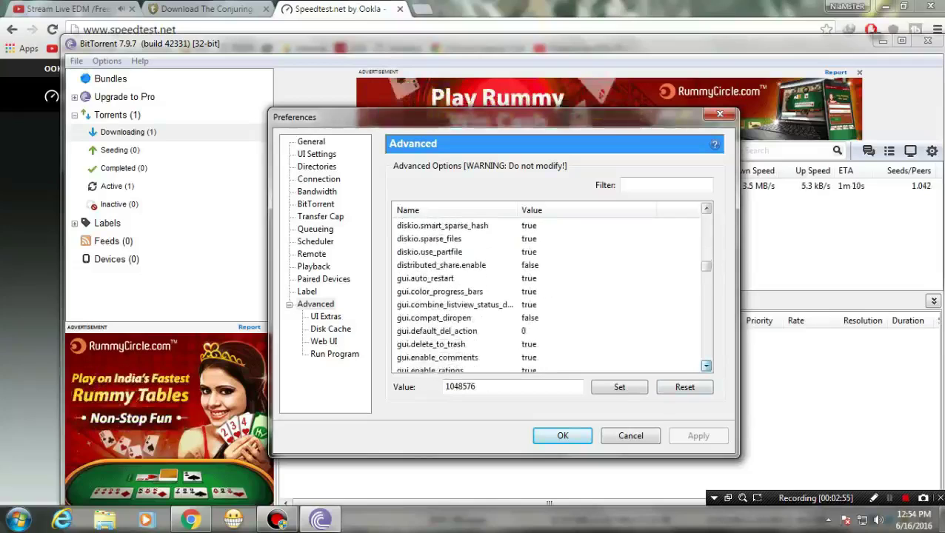
{"action": "scroll", "coordinate": [706, 366], "scroll_direction": "down", "scroll_amount": 6}
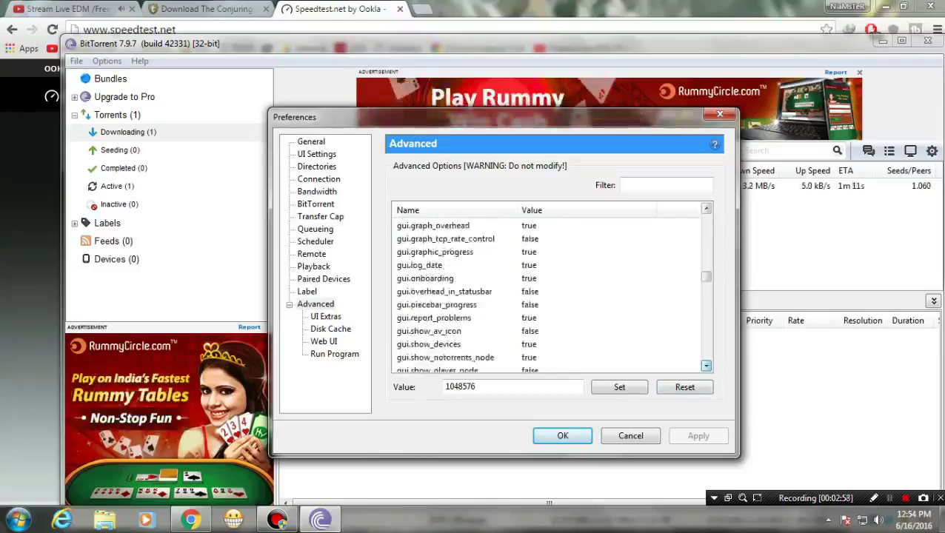
{"action": "scroll", "coordinate": [705, 366], "scroll_direction": "down", "scroll_amount": 2}
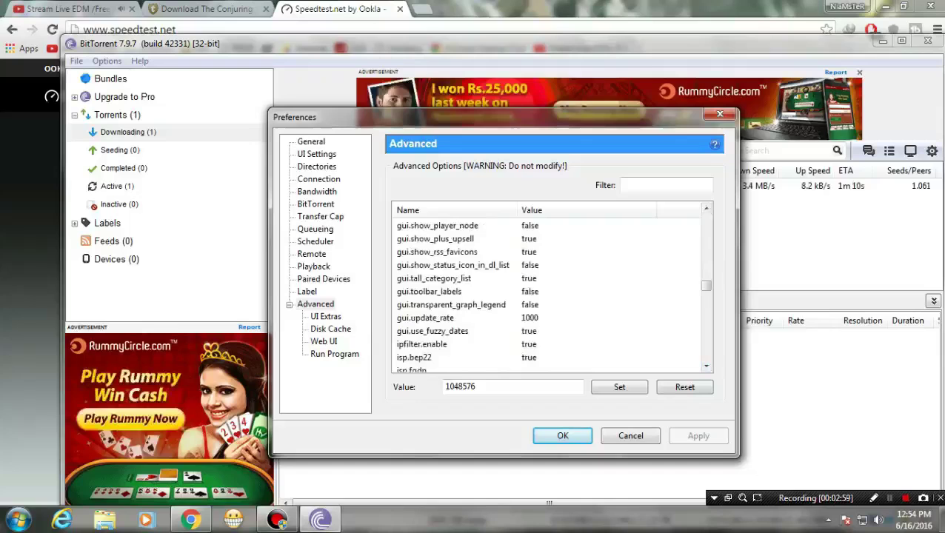
{"action": "scroll", "coordinate": [706, 365], "scroll_direction": "down", "scroll_amount": 7}
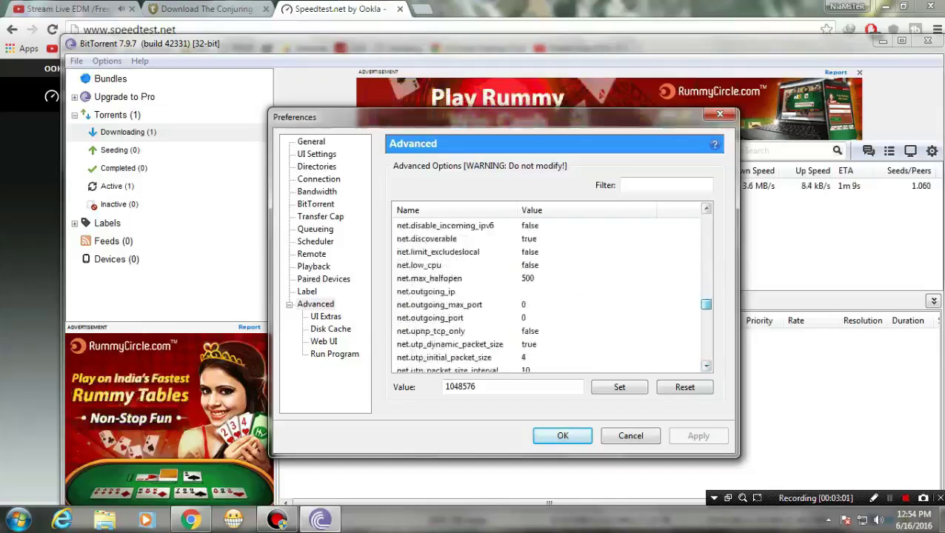
{"action": "scroll", "coordinate": [706, 366], "scroll_direction": "down", "scroll_amount": 12}
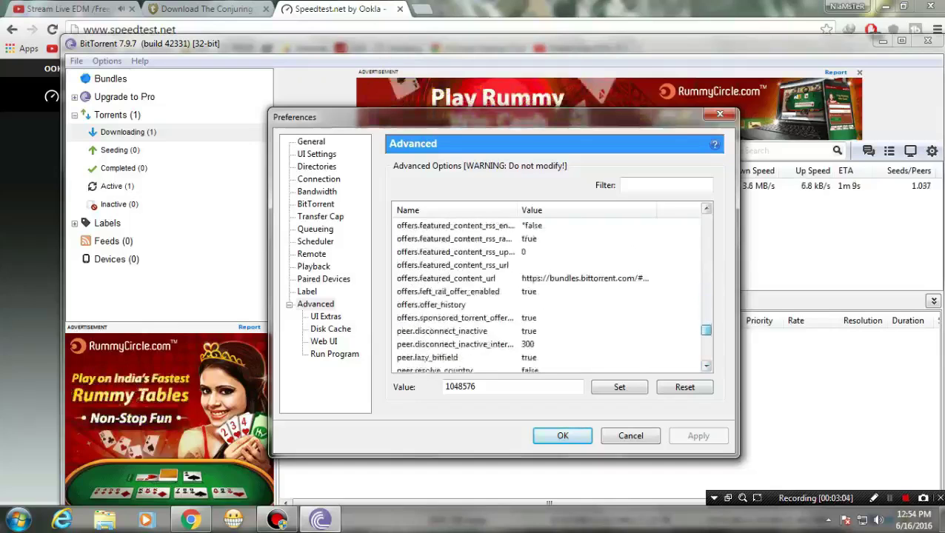
{"action": "scroll", "coordinate": [705, 366], "scroll_direction": "down", "scroll_amount": 3}
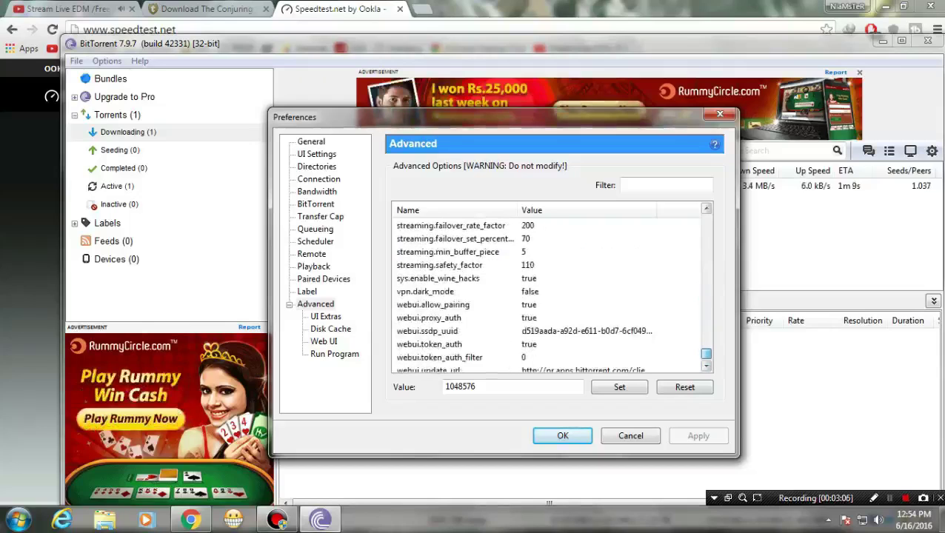
{"action": "scroll", "coordinate": [552, 296], "scroll_direction": "up", "scroll_amount": 6}
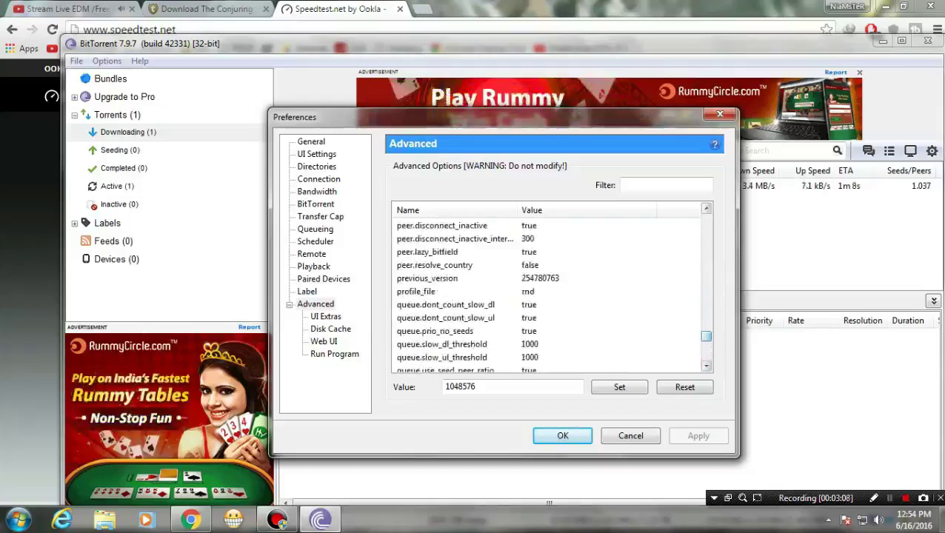
{"action": "left_click", "coordinate": [492, 239]}
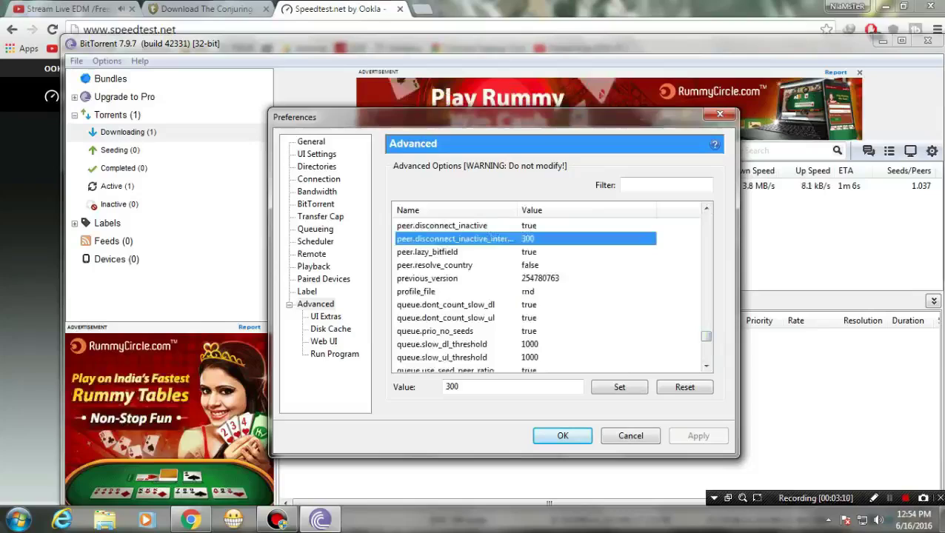
{"action": "left_click_drag", "start_coordinate": [517, 211], "coordinate": [518, 210]}
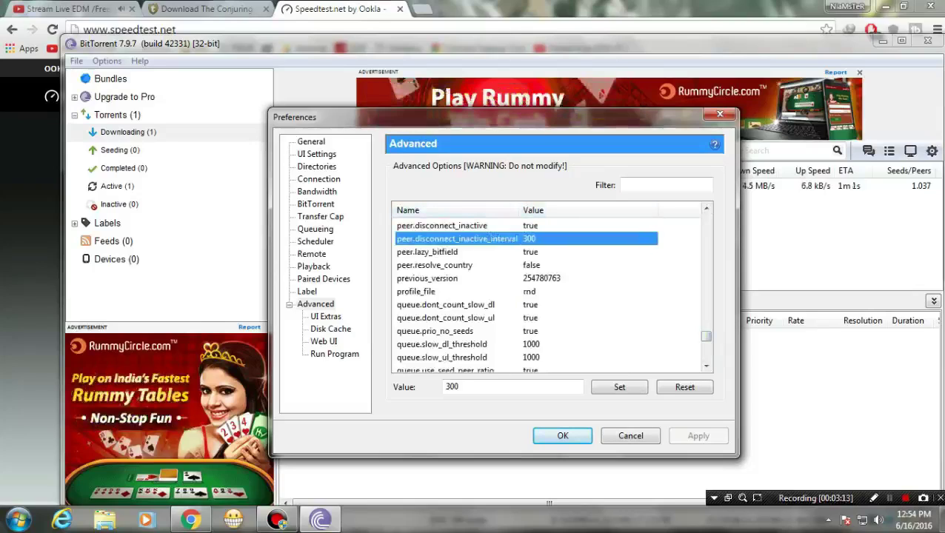
Step: Set the advanced option net.max_halfopen to 500
{"action": "left_click_drag", "start_coordinate": [706, 337], "coordinate": [706, 308]}
{"action": "left_click", "coordinate": [450, 238]}
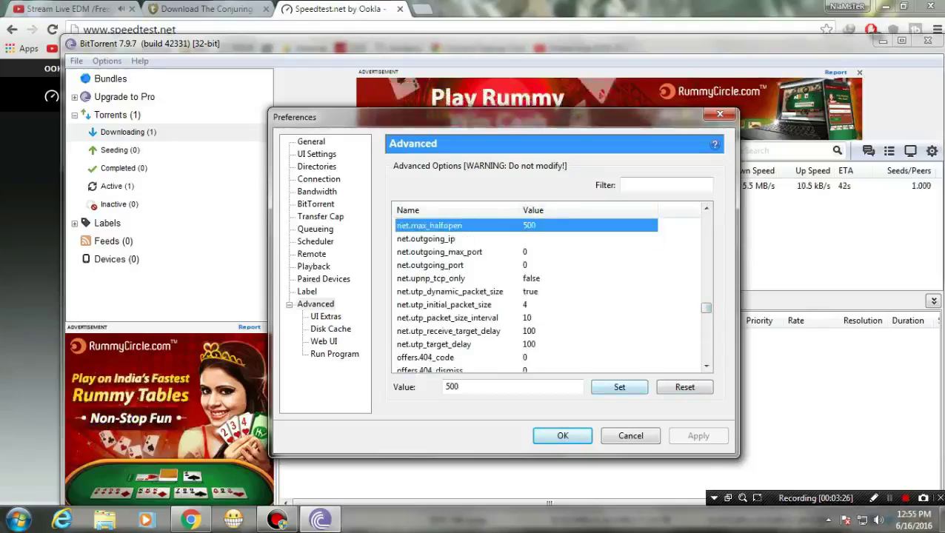
{"action": "left_click", "coordinate": [619, 387]}
{"action": "double_click", "coordinate": [454, 386]}
{"action": "type", "text": "5"}
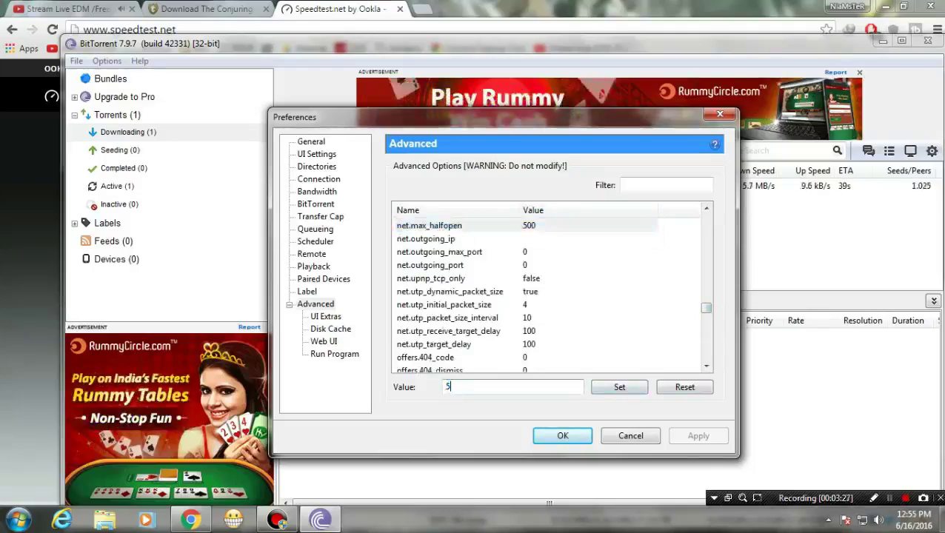
{"action": "type", "text": "00"}
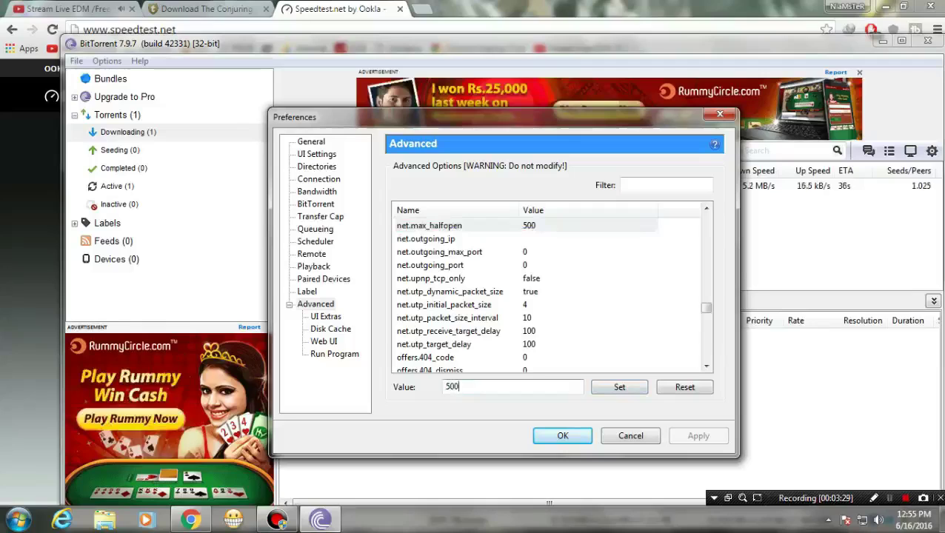
{"action": "left_click", "coordinate": [619, 388]}
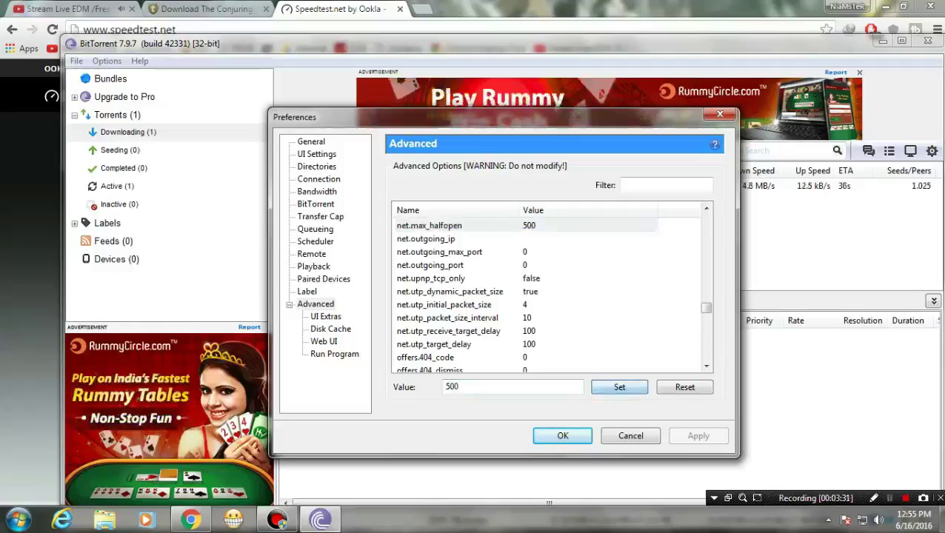
Step: Go to the Disk Cache preferences and switch the manual override of the automatic cache size on and back off
{"action": "left_click", "coordinate": [326, 316]}
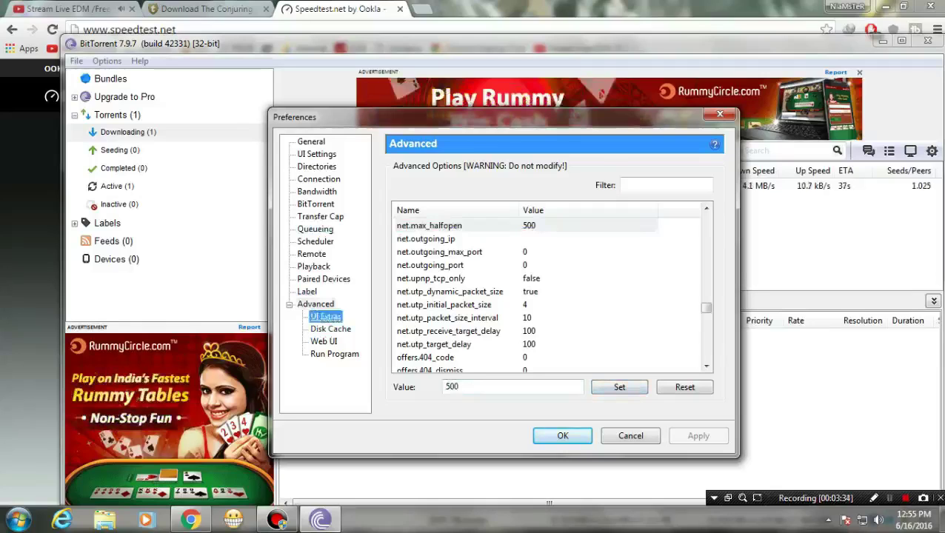
{"action": "left_click", "coordinate": [330, 329]}
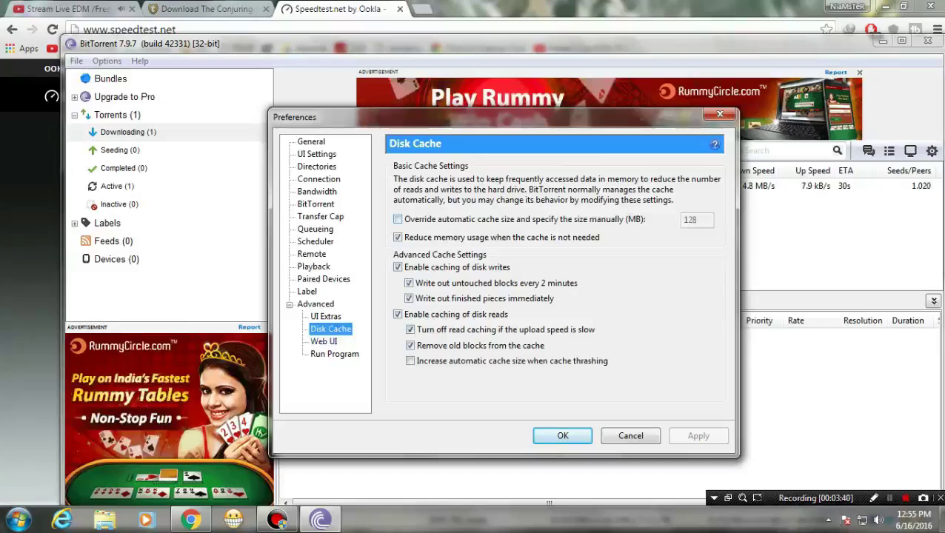
{"action": "left_click", "coordinate": [398, 219]}
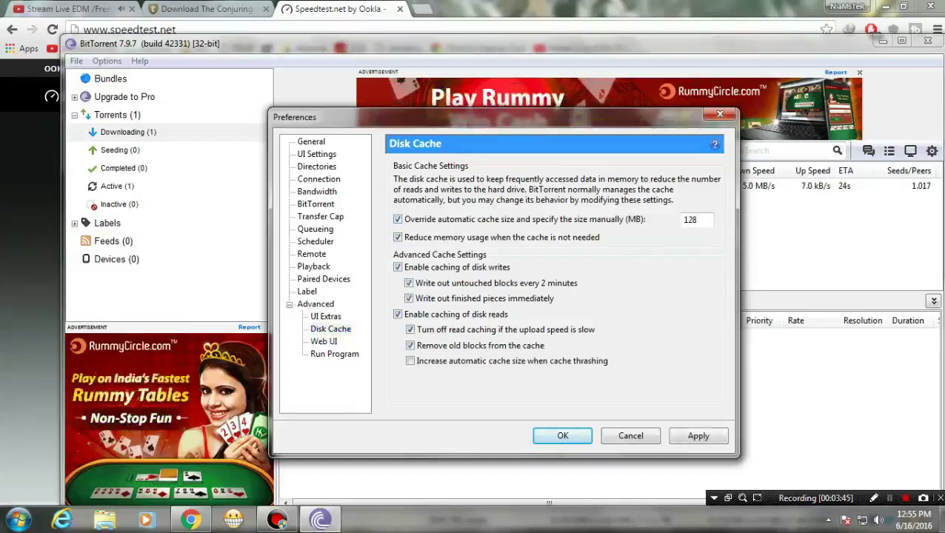
{"action": "left_click", "coordinate": [398, 220]}
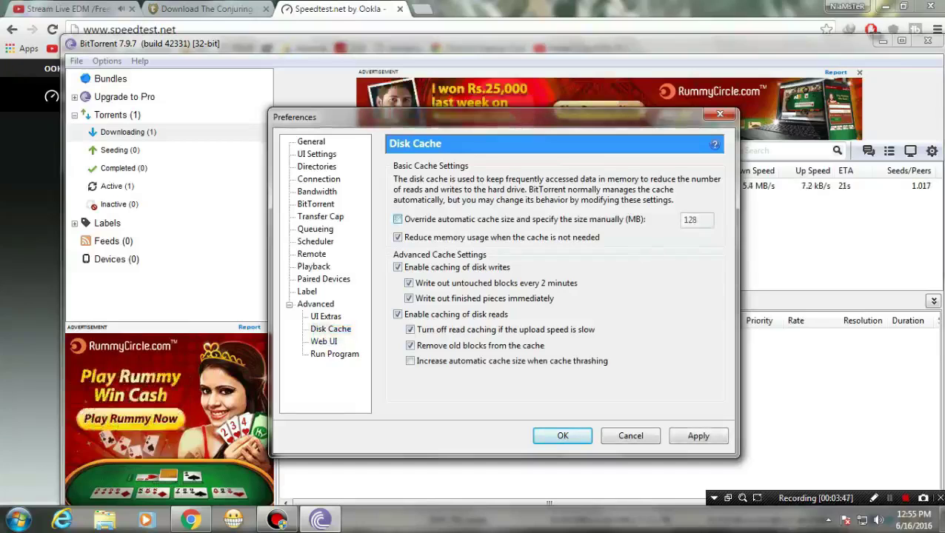
{"action": "left_click", "coordinate": [398, 219]}
{"action": "double_click", "coordinate": [691, 220]}
{"action": "left_click", "coordinate": [699, 220]}
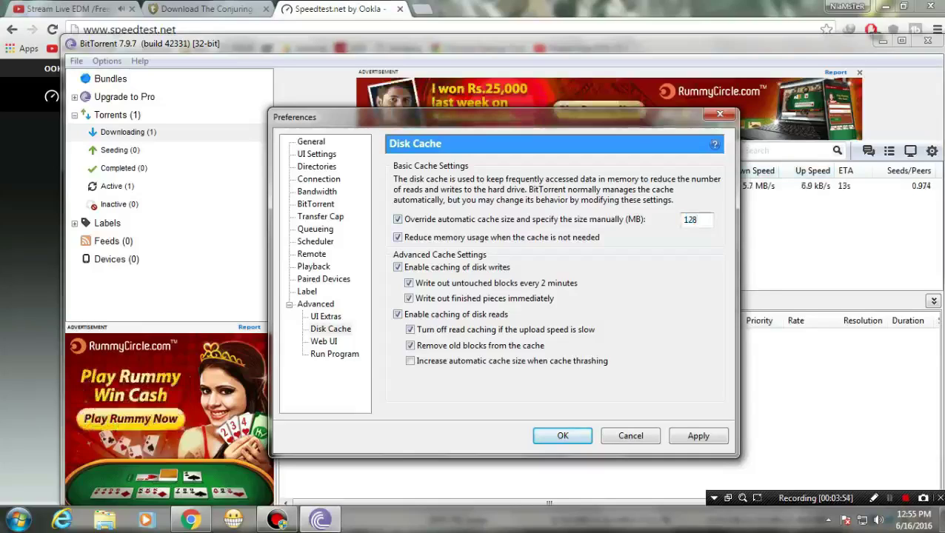
{"action": "left_click", "coordinate": [398, 219]}
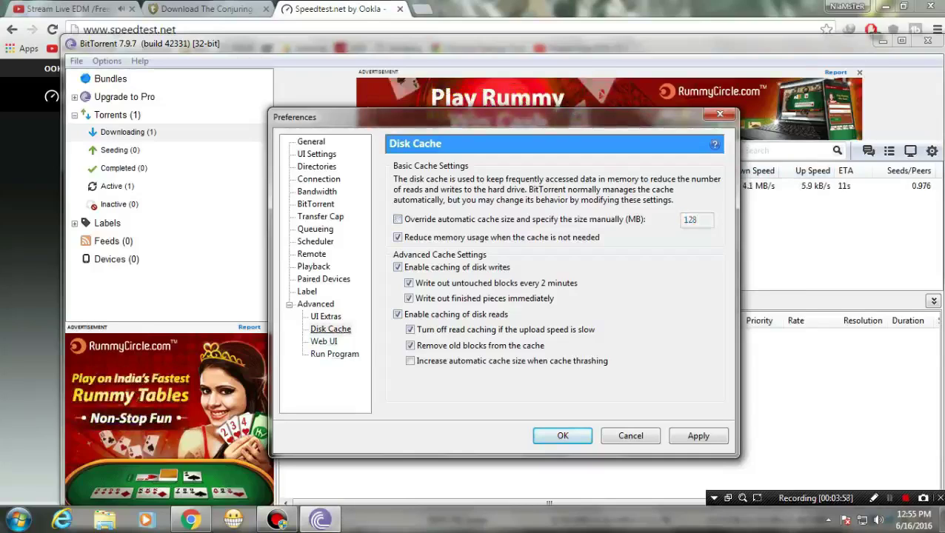
Step: View the Run Program preferences, apply the preference changes and close the dialog
{"action": "left_click", "coordinate": [335, 354]}
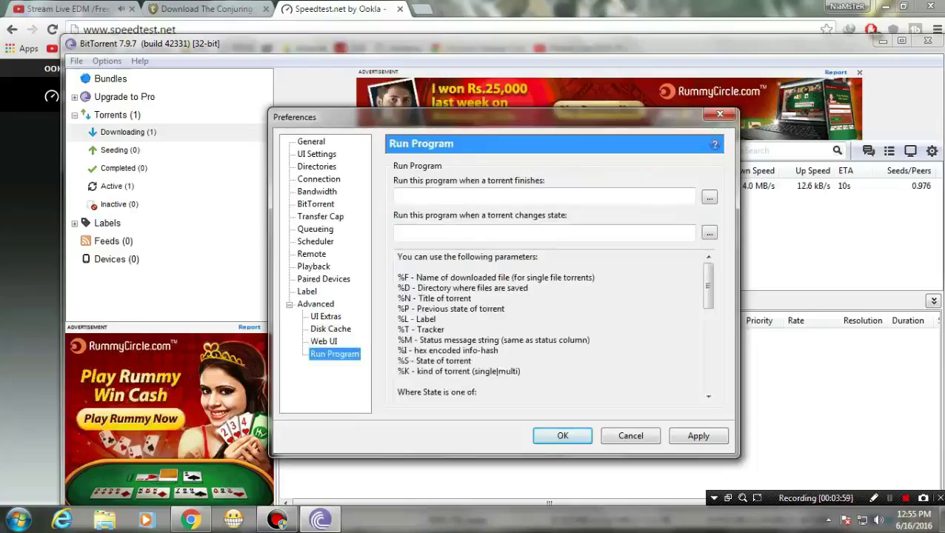
{"action": "left_click", "coordinate": [698, 436]}
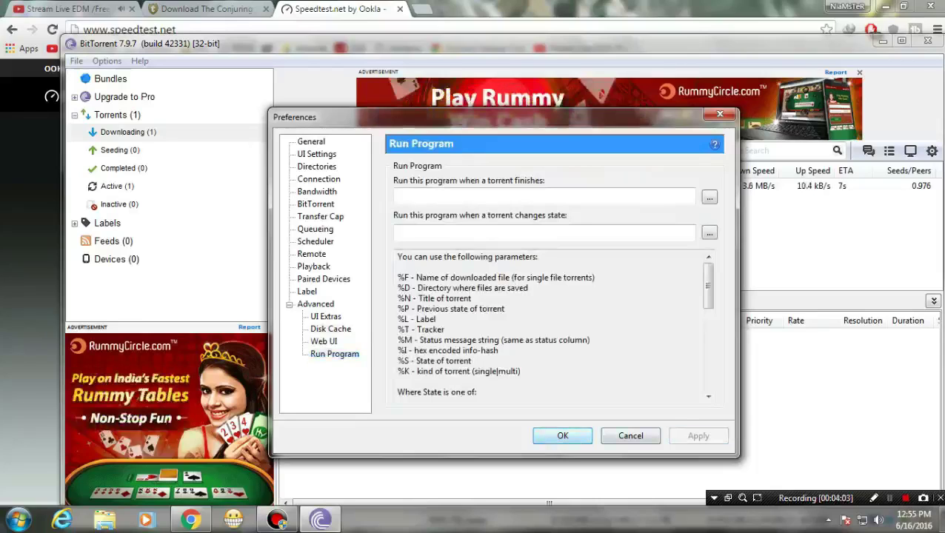
{"action": "key", "text": "Return"}
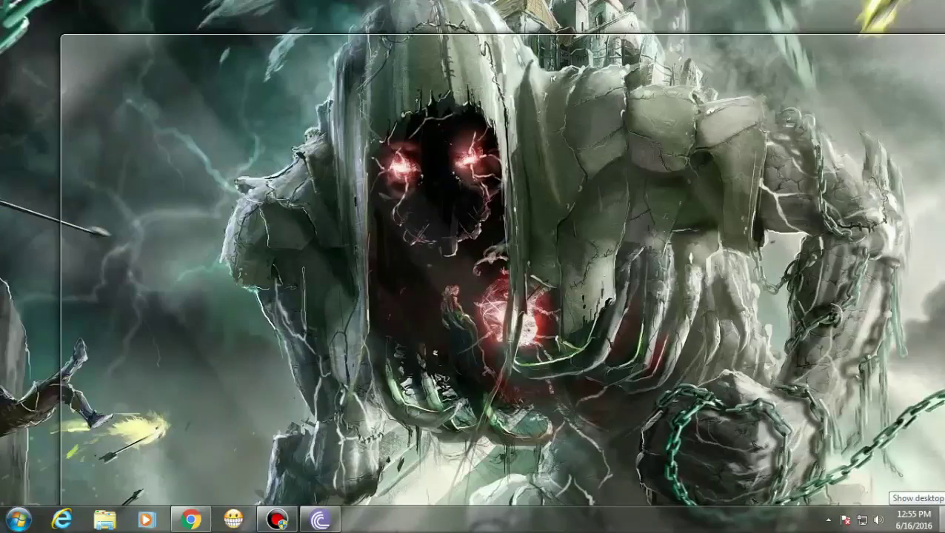
Step: Show the desktop, bring Chrome back maximized with the Speedtest results, and switch to the Kickass Torrents page for The Conjuring 2
{"action": "left_click", "coordinate": [942, 519]}
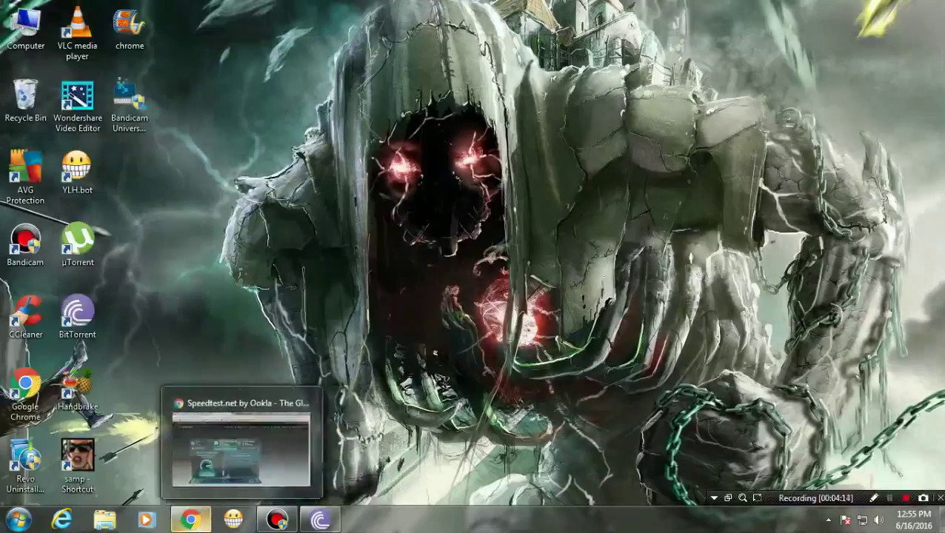
{"action": "left_click", "coordinate": [191, 520]}
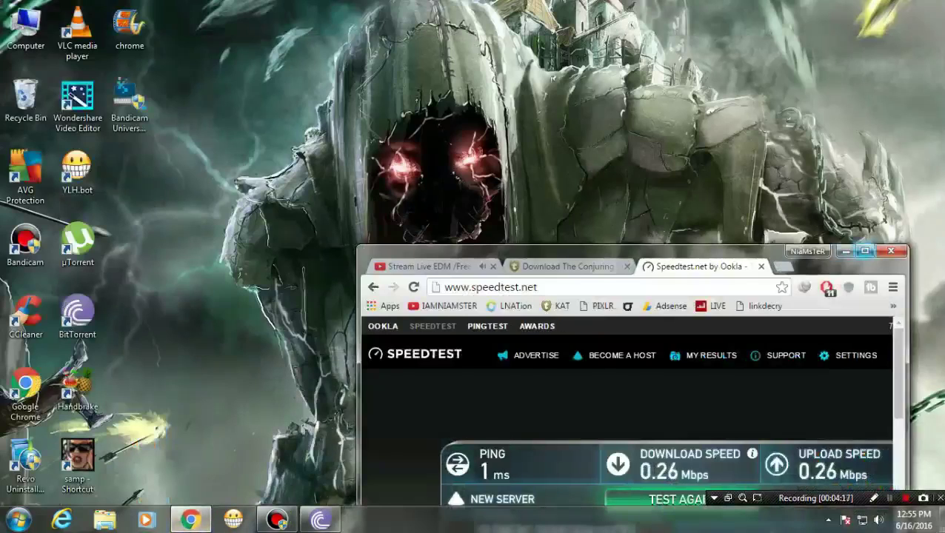
{"action": "left_click", "coordinate": [864, 251]}
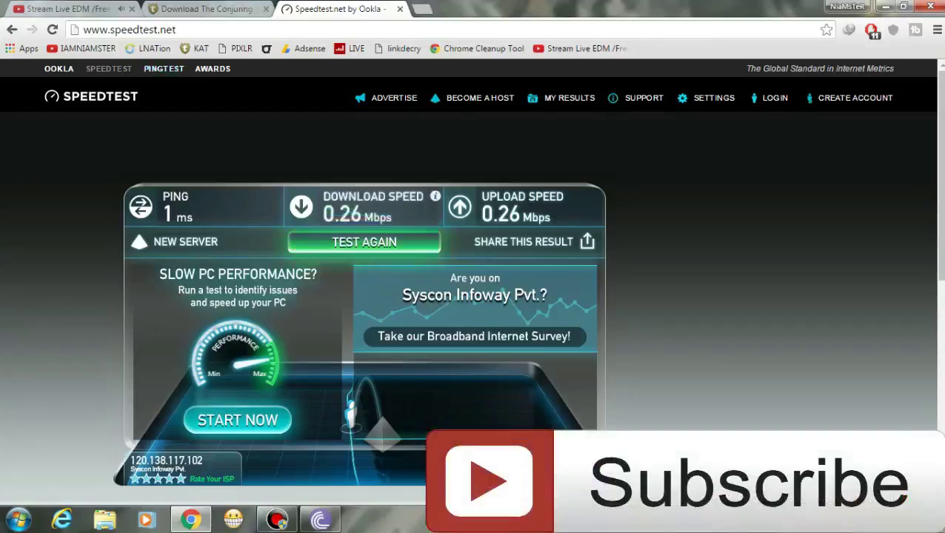
{"action": "left_click", "coordinate": [202, 9]}
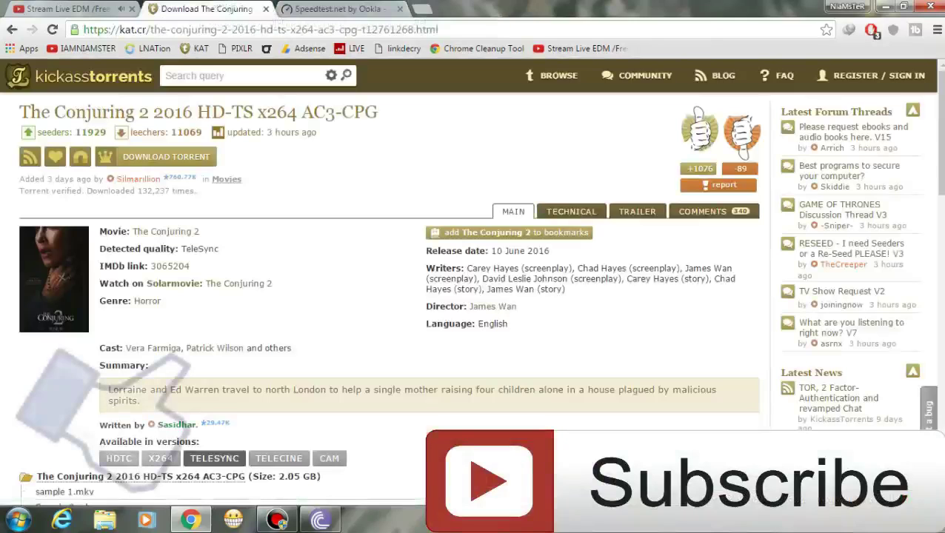